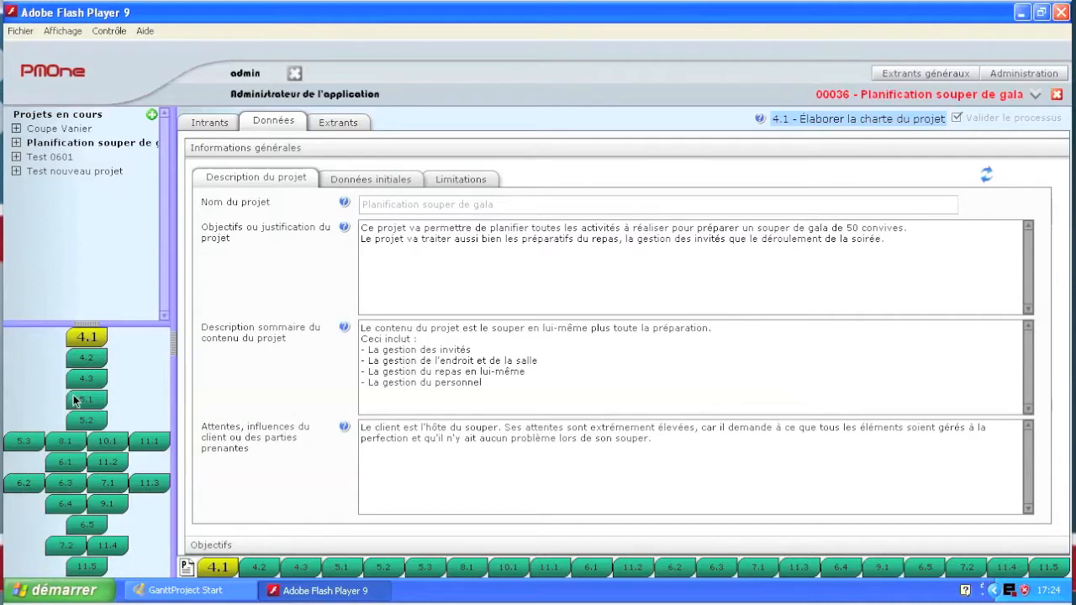
Step: Open process 7.1 (Estimation des coûts) and display the cost estimate of the Plan des tables activity
{"action": "left_click", "coordinate": [108, 483]}
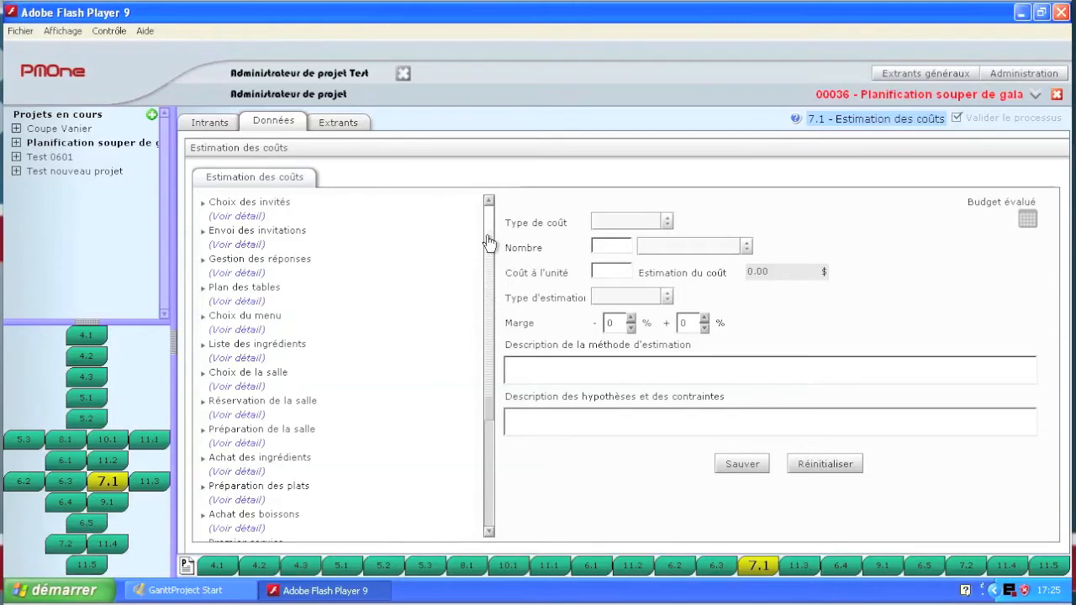
{"action": "left_click_drag", "start_coordinate": [487, 243], "coordinate": [494, 220]}
{"action": "left_click", "coordinate": [249, 303]}
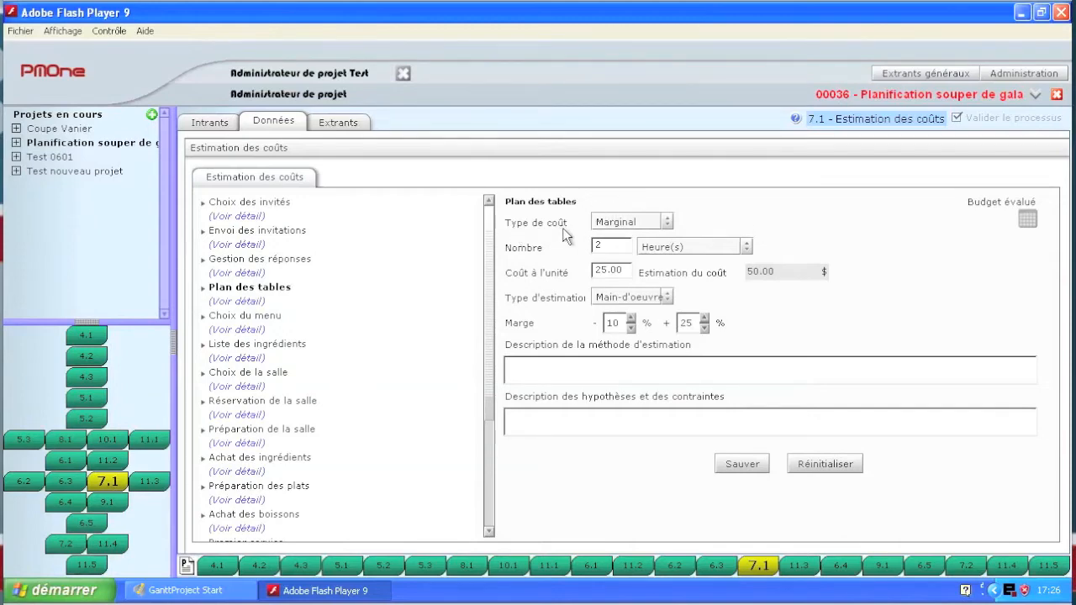
Step: Examine the available cost types, quantity units and estimation types for the Plan des tables activity without changing them
{"action": "left_click", "coordinate": [667, 223]}
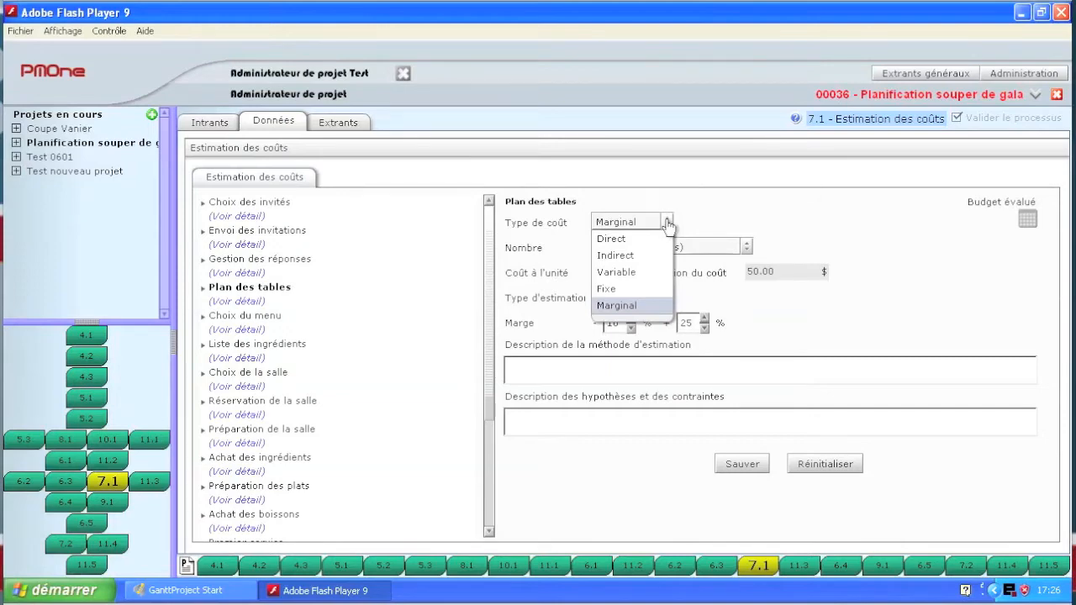
{"action": "left_click", "coordinate": [702, 212]}
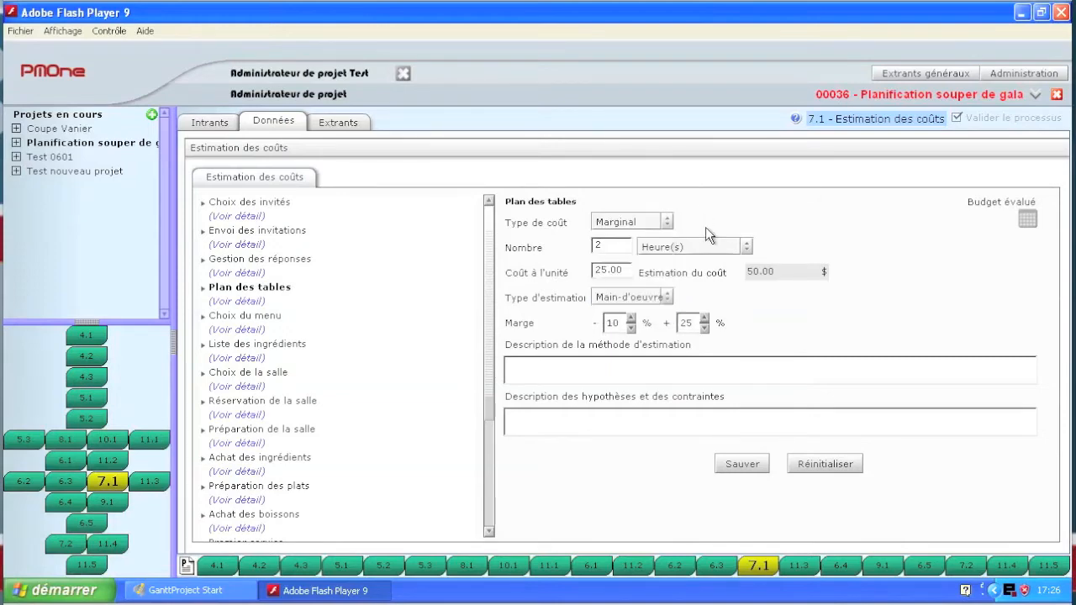
{"action": "left_click", "coordinate": [745, 247]}
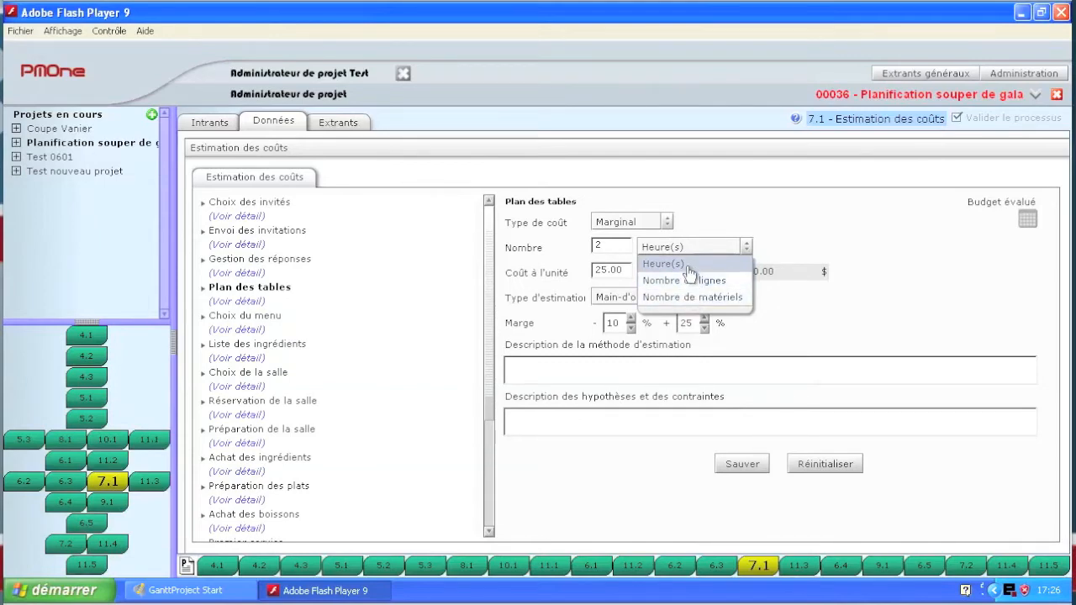
{"action": "left_click", "coordinate": [777, 225]}
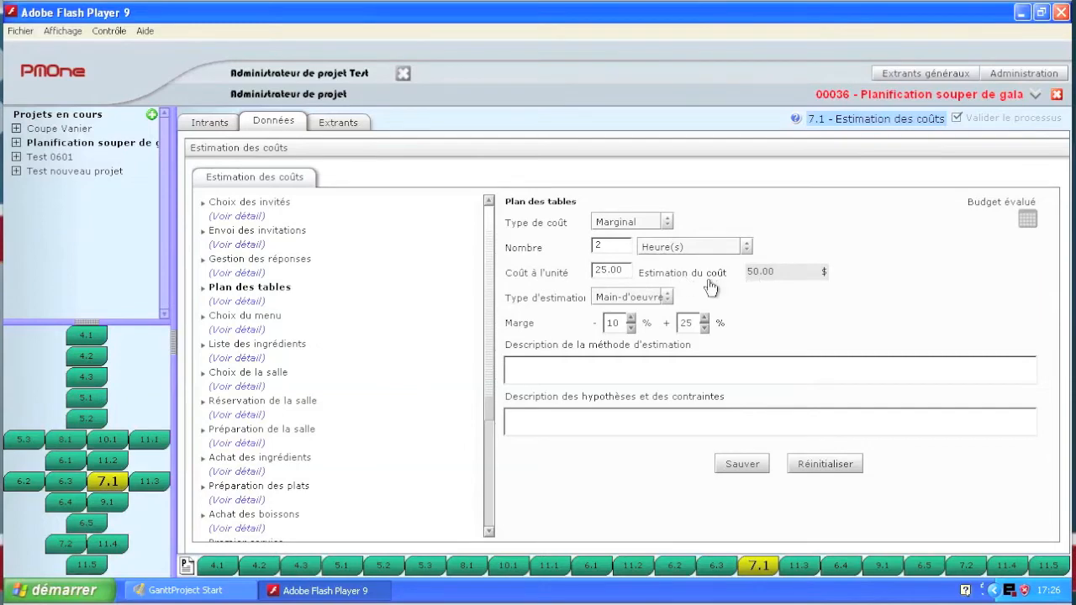
{"action": "left_click", "coordinate": [665, 308]}
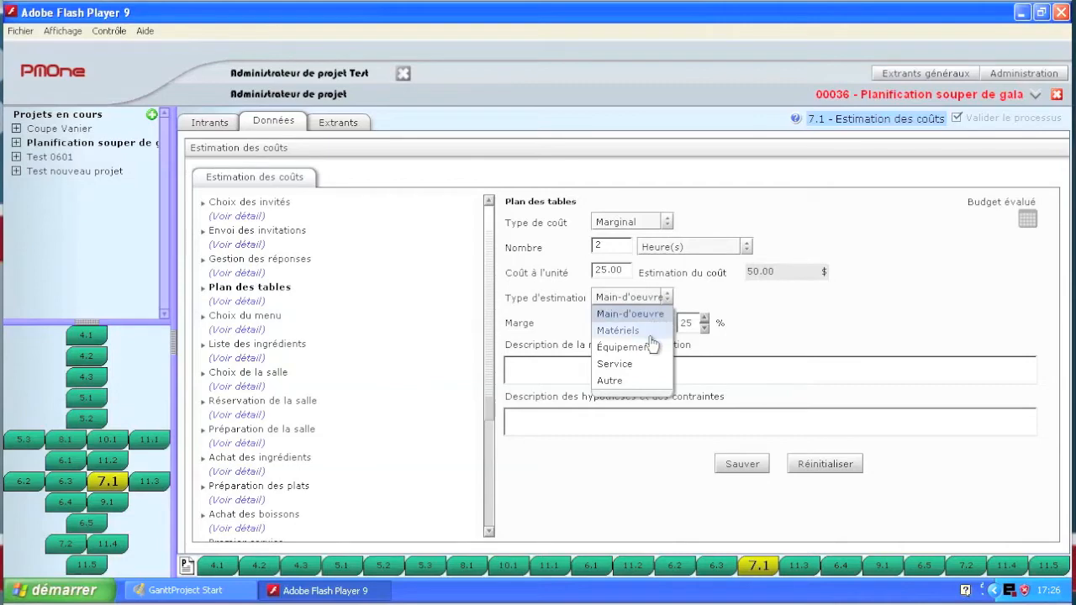
{"action": "left_click", "coordinate": [695, 295]}
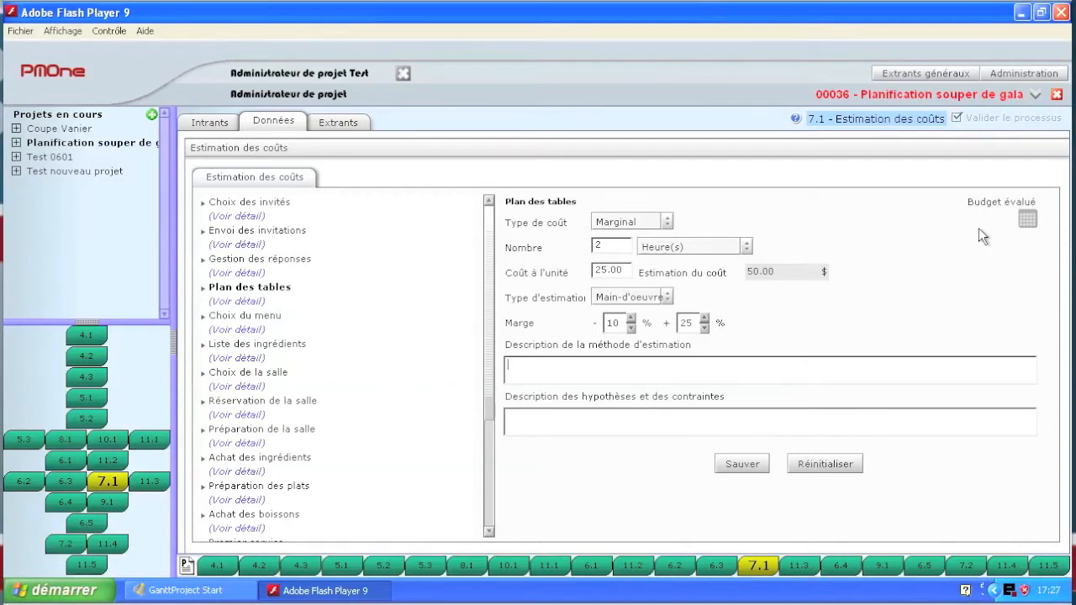
Step: Consult the evaluated budget summary, close it, and look over the full list of activities to estimate
{"action": "left_click", "coordinate": [1027, 223]}
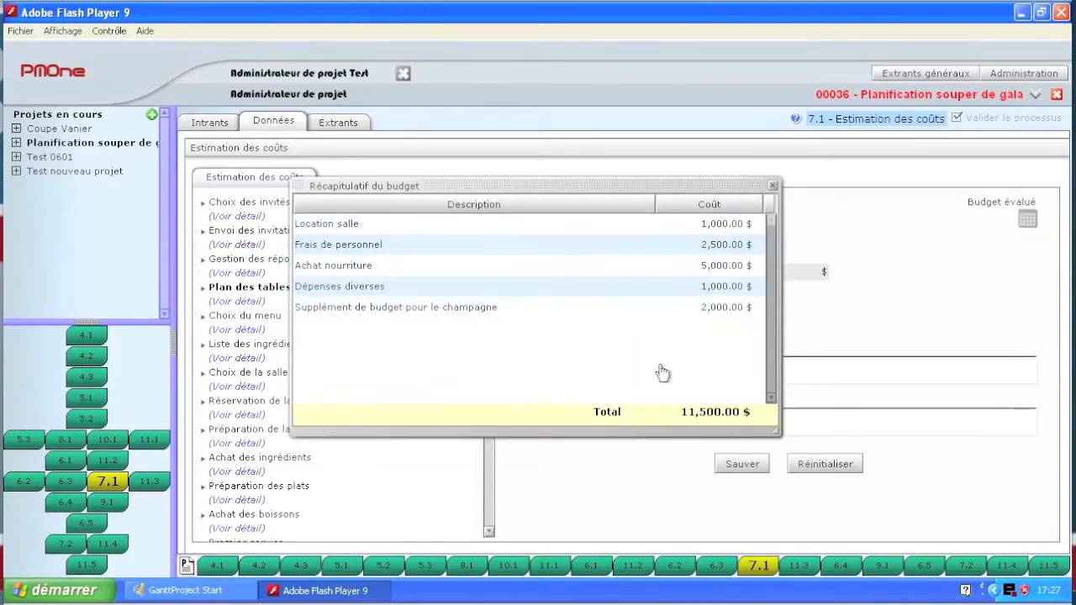
{"action": "left_click", "coordinate": [771, 186]}
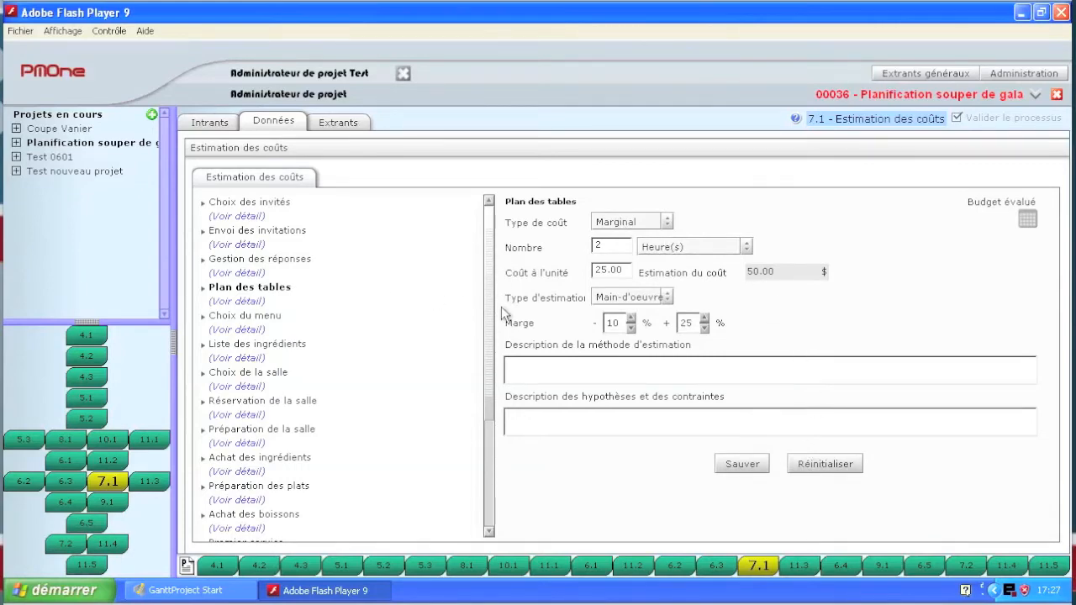
{"action": "left_click_drag", "start_coordinate": [484, 261], "coordinate": [490, 383]}
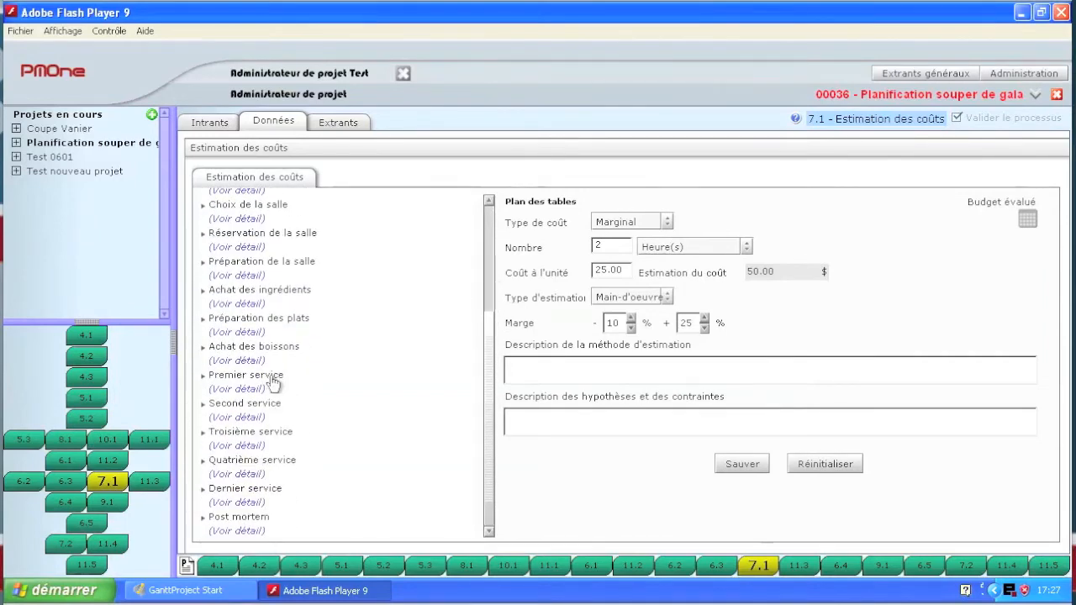
{"action": "scroll", "coordinate": [398, 291], "scroll_direction": "up", "scroll_amount": 3}
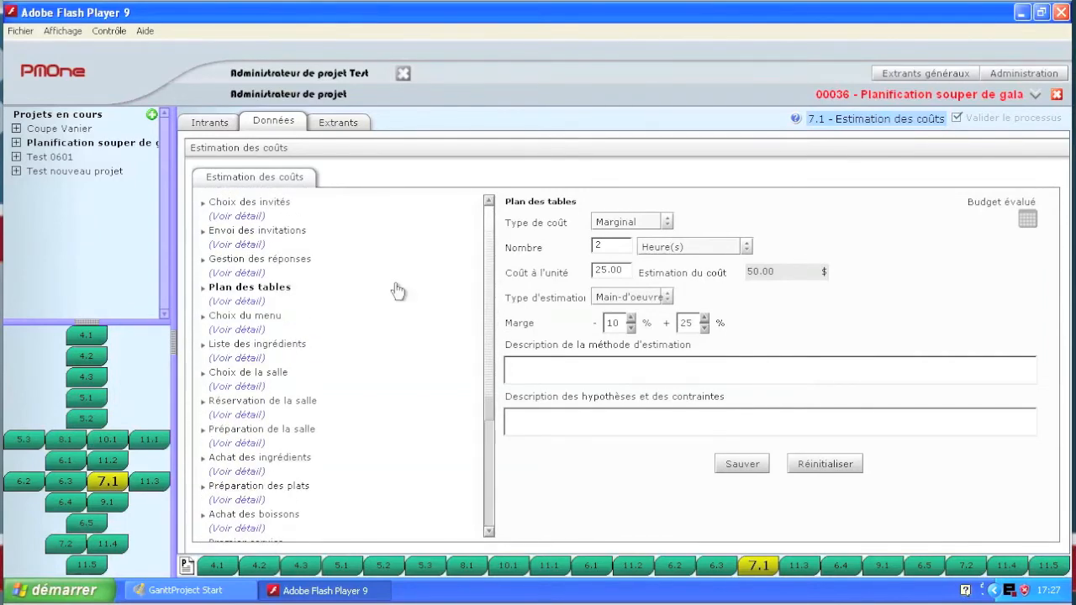
Step: Generate the Estimation des coûts output report for process 7.1, review its activity costs, and close it
{"action": "left_click", "coordinate": [345, 122]}
{"action": "left_click", "coordinate": [239, 154]}
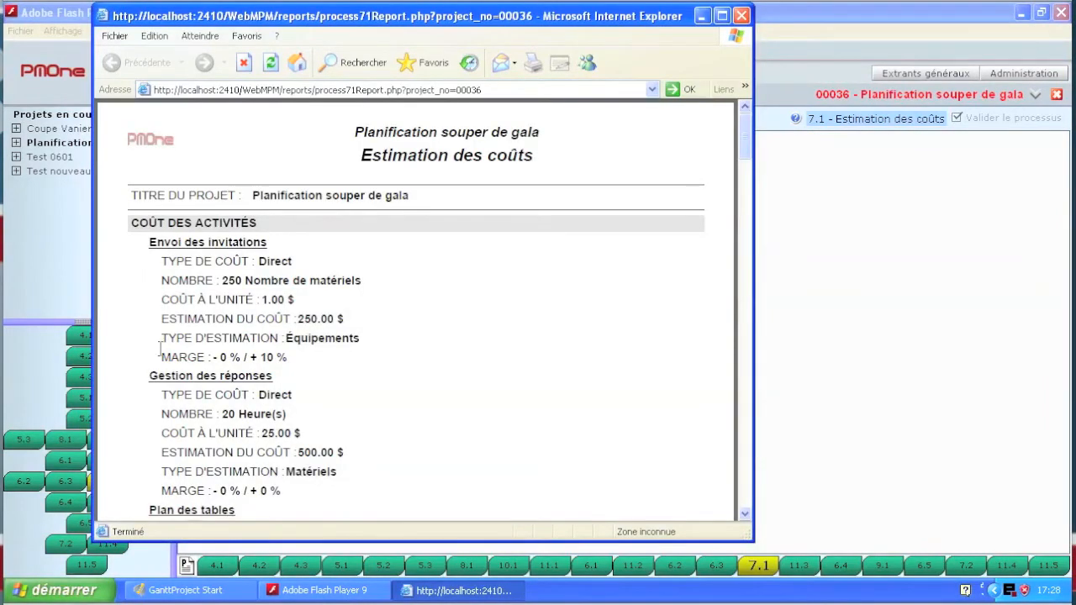
{"action": "left_click_drag", "start_coordinate": [740, 148], "coordinate": [750, 109]}
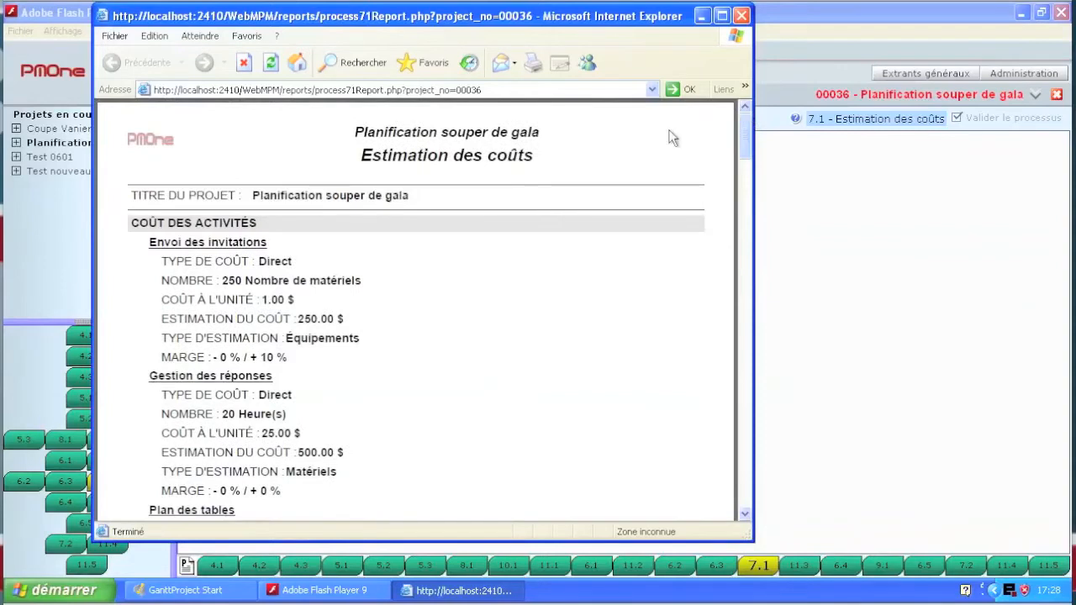
{"action": "left_click", "coordinate": [741, 15]}
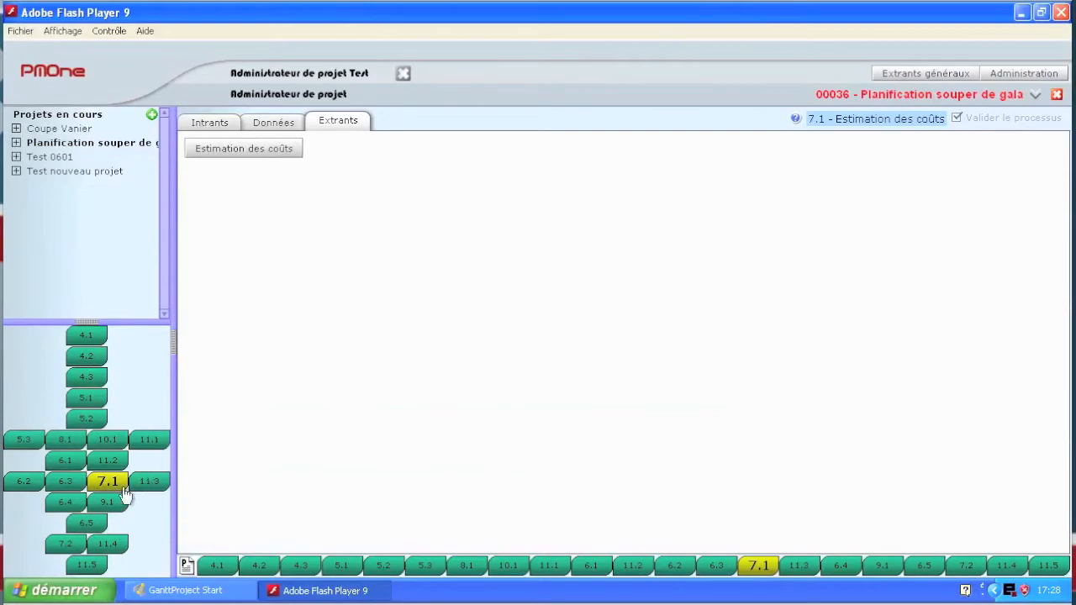
Step: Open process 7.2 (Budgétisation) and examine the cost breakdown, collapsing and re-expanding Gestion des invités
{"action": "left_click", "coordinate": [65, 545]}
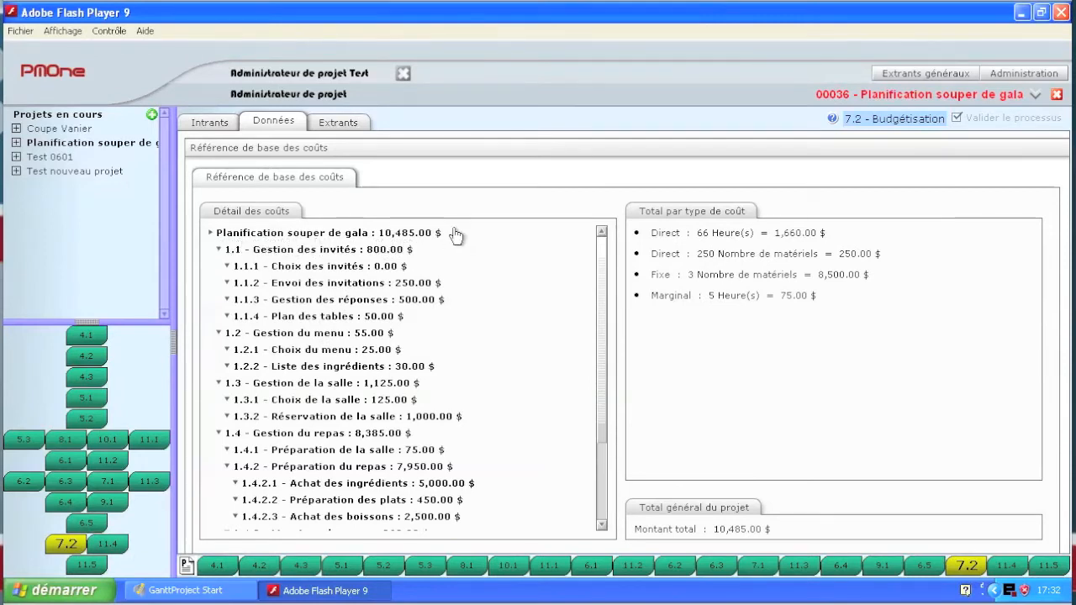
{"action": "left_click", "coordinate": [219, 251]}
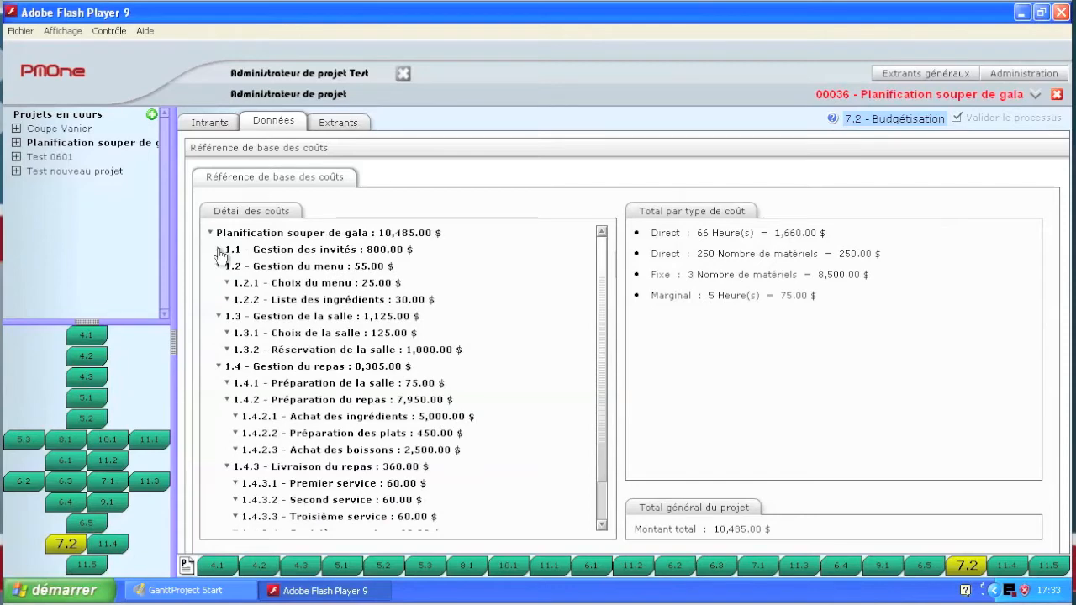
{"action": "left_click", "coordinate": [219, 250]}
{"action": "left_click", "coordinate": [226, 266]}
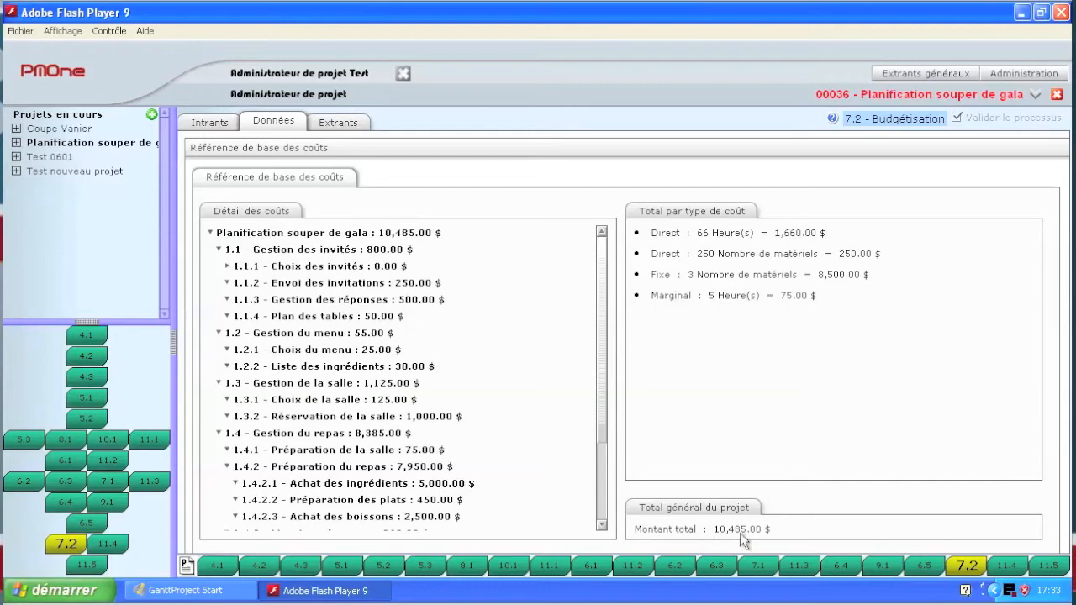
{"action": "left_click_drag", "start_coordinate": [602, 393], "coordinate": [602, 492]}
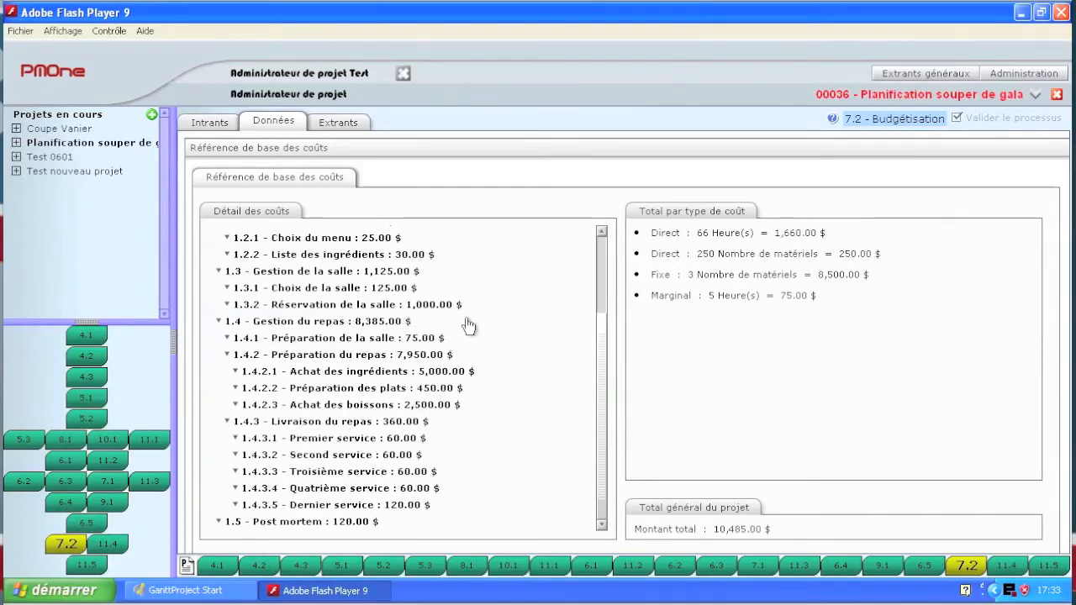
Step: Generate the Budgétisation output report, review it from the cost details through to the contingency reserve, and close it
{"action": "left_click", "coordinate": [340, 124]}
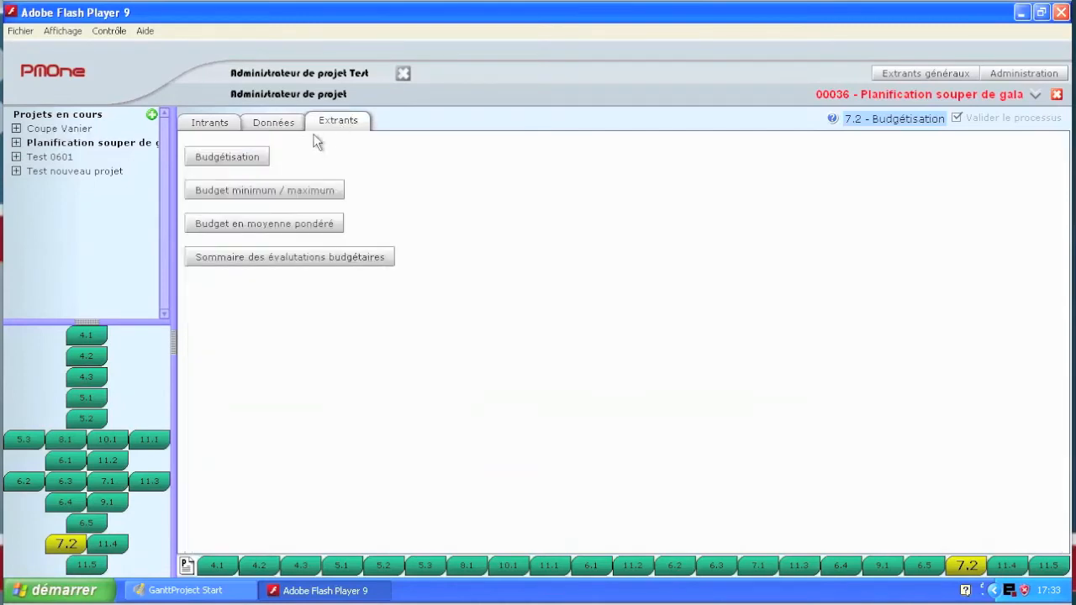
{"action": "left_click", "coordinate": [215, 160]}
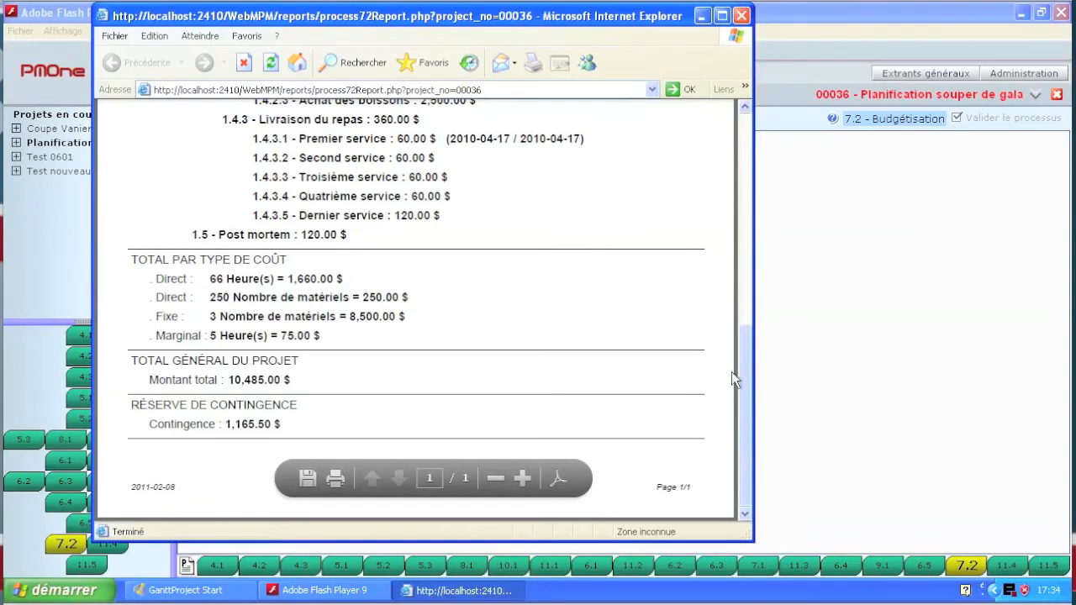
{"action": "left_click_drag", "start_coordinate": [744, 372], "coordinate": [744, 137]}
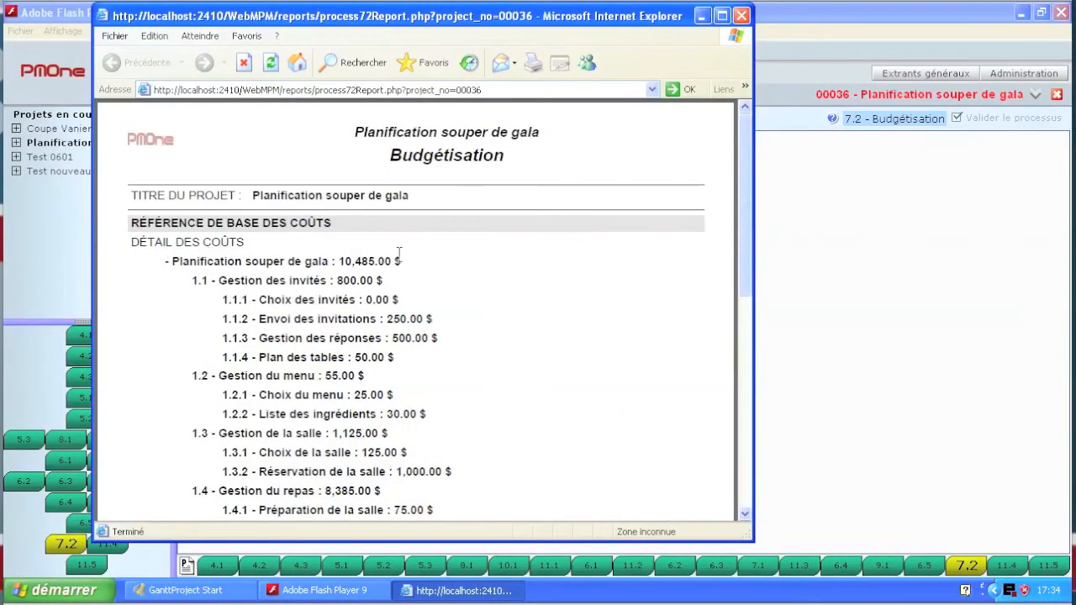
{"action": "scroll", "coordinate": [211, 254], "scroll_direction": "down", "scroll_amount": 3}
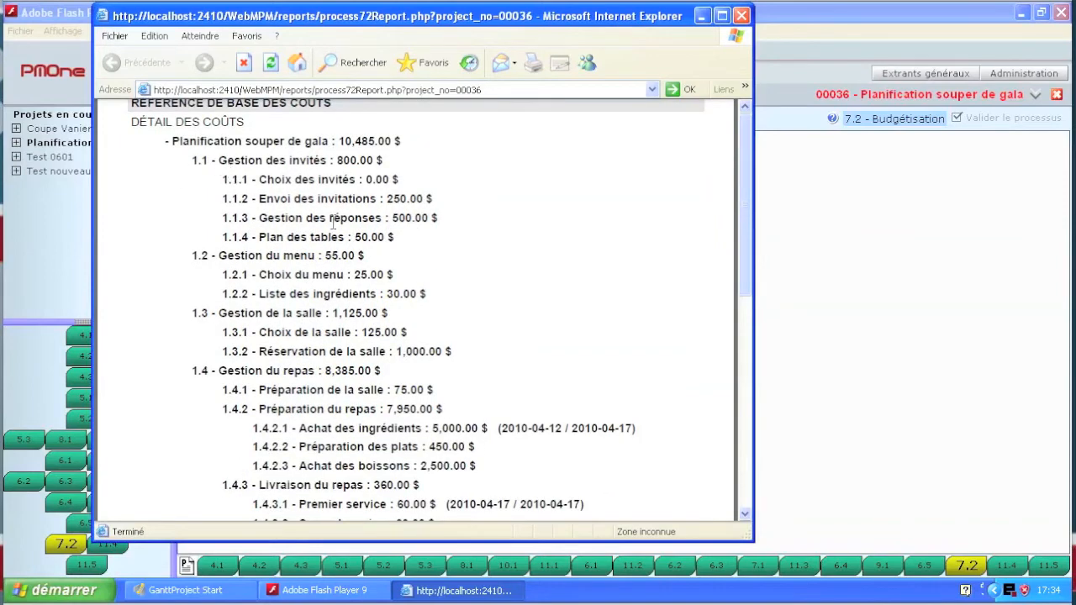
{"action": "scroll", "coordinate": [339, 244], "scroll_direction": "down", "scroll_amount": 9}
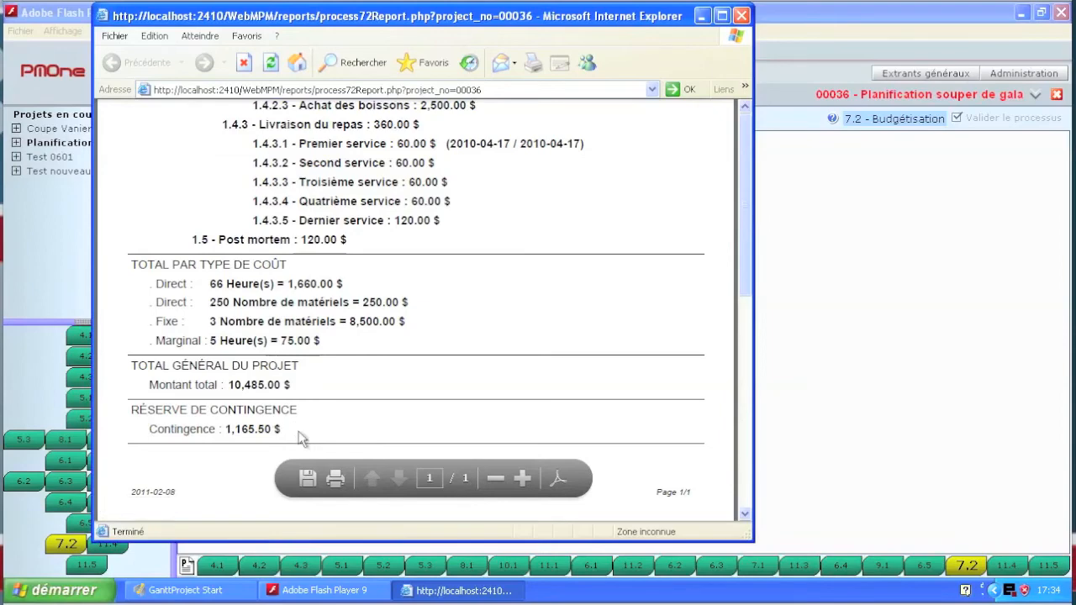
{"action": "left_click", "coordinate": [742, 15]}
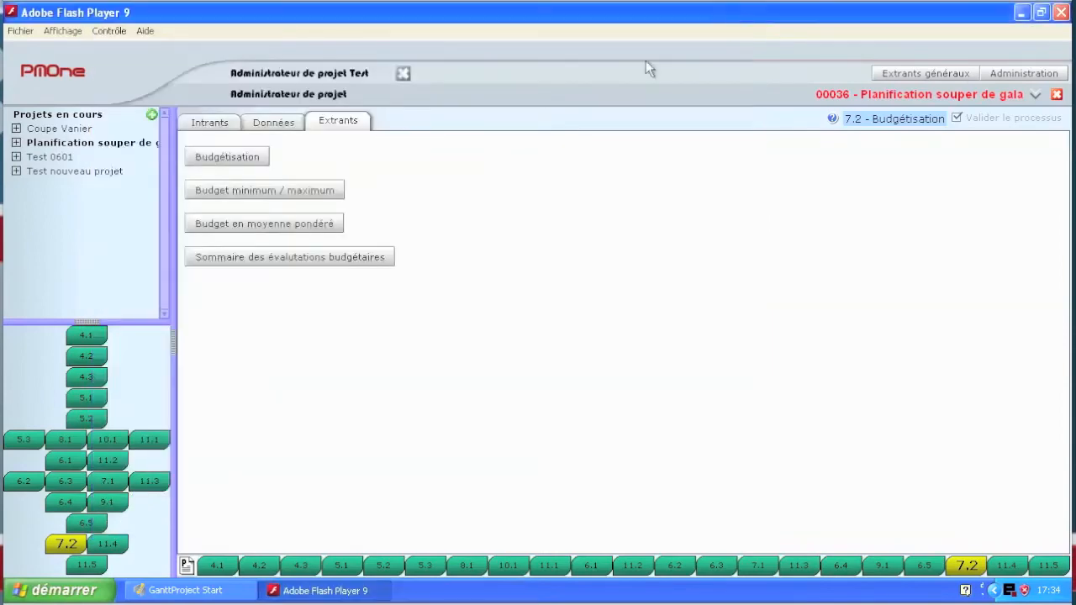
Step: Generate the Budget minimum / maximum report, review all activities, highlight the project's overall cost range, and close the report
{"action": "left_click", "coordinate": [217, 194]}
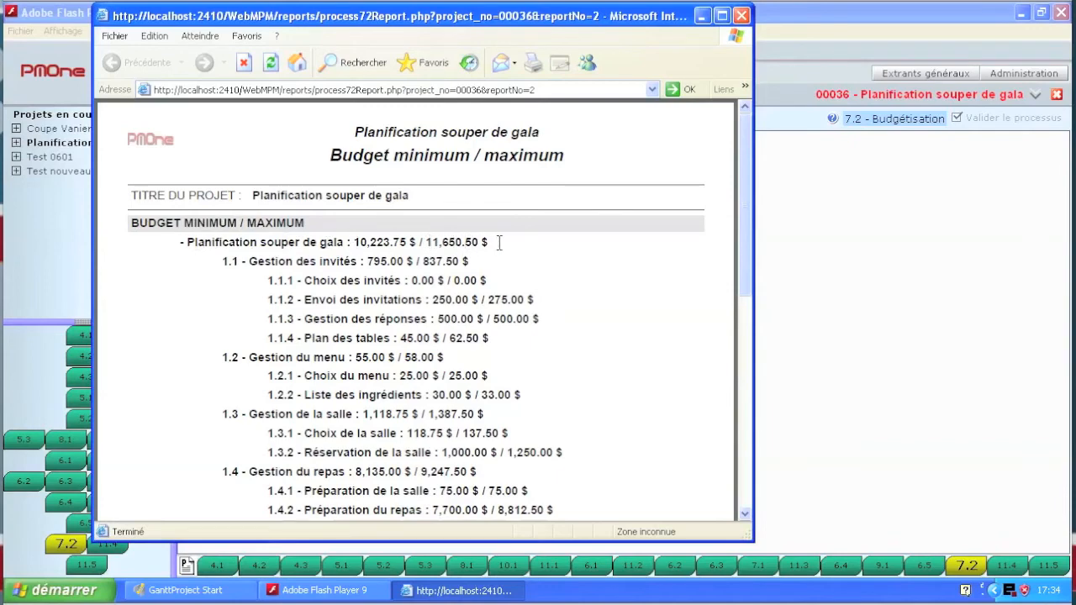
{"action": "scroll", "coordinate": [499, 242], "scroll_direction": "down", "scroll_amount": 1}
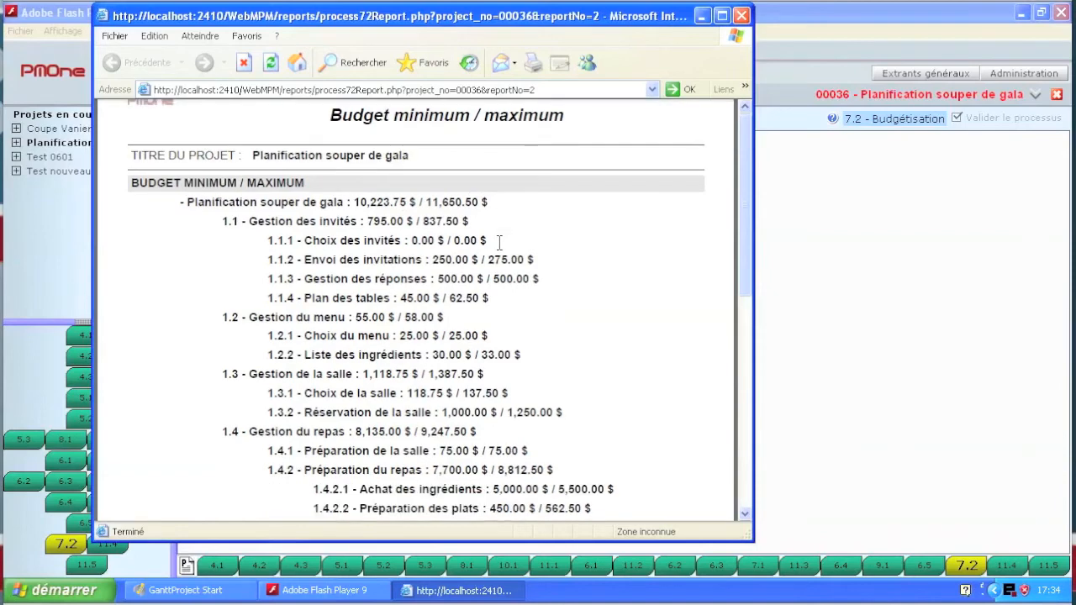
{"action": "scroll", "coordinate": [499, 242], "scroll_direction": "down", "scroll_amount": 2}
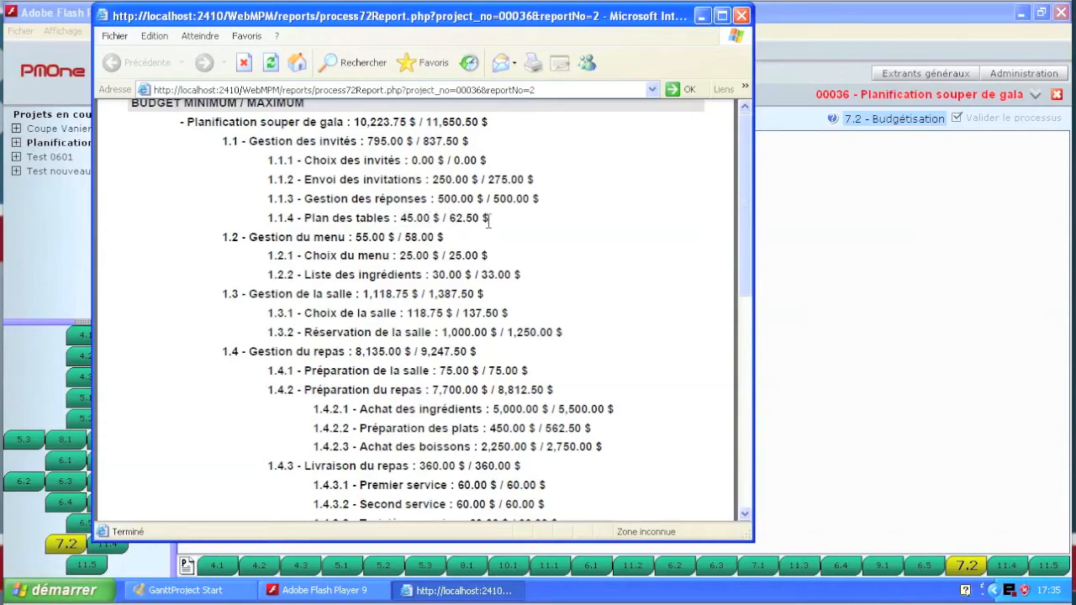
{"action": "scroll", "coordinate": [489, 219], "scroll_direction": "down", "scroll_amount": 2}
{"action": "scroll", "coordinate": [466, 237], "scroll_direction": "down", "scroll_amount": 1}
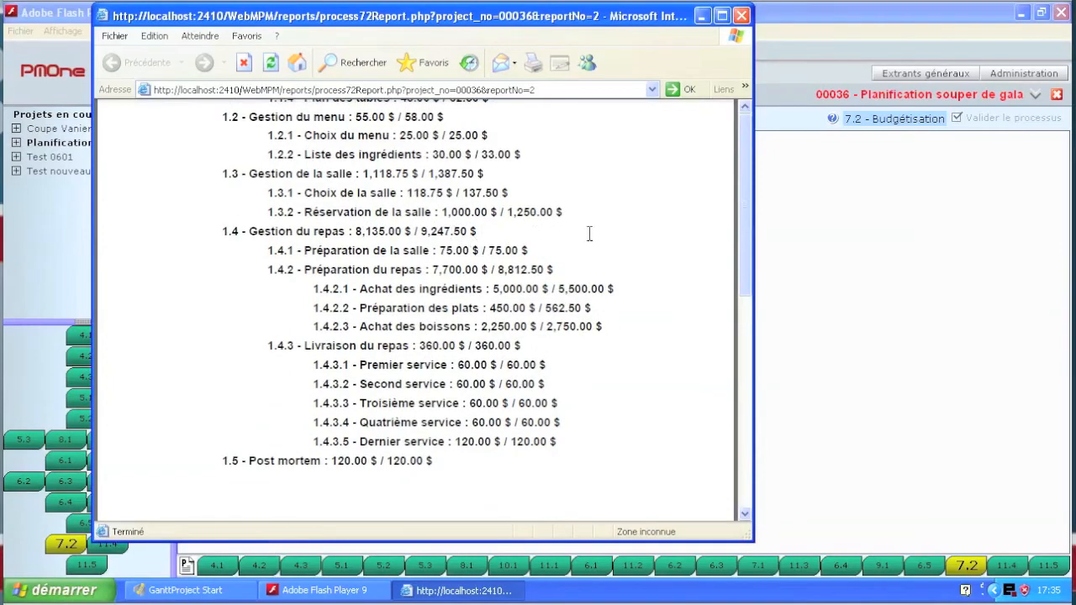
{"action": "scroll", "coordinate": [385, 359], "scroll_direction": "down", "scroll_amount": 1}
{"action": "scroll", "coordinate": [385, 359], "scroll_direction": "up", "scroll_amount": 7}
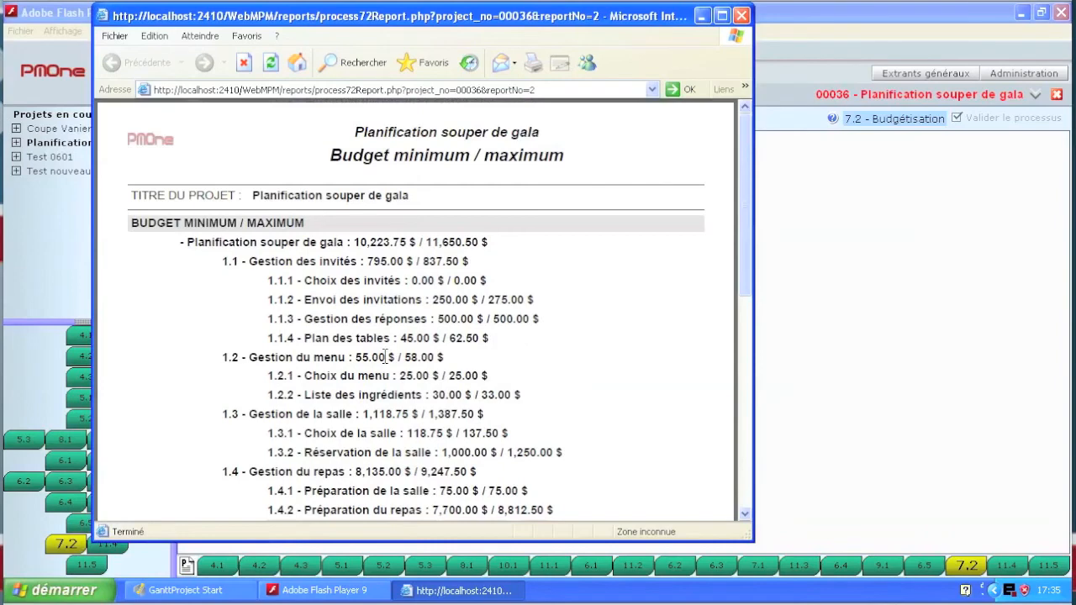
{"action": "triple_click", "coordinate": [355, 241]}
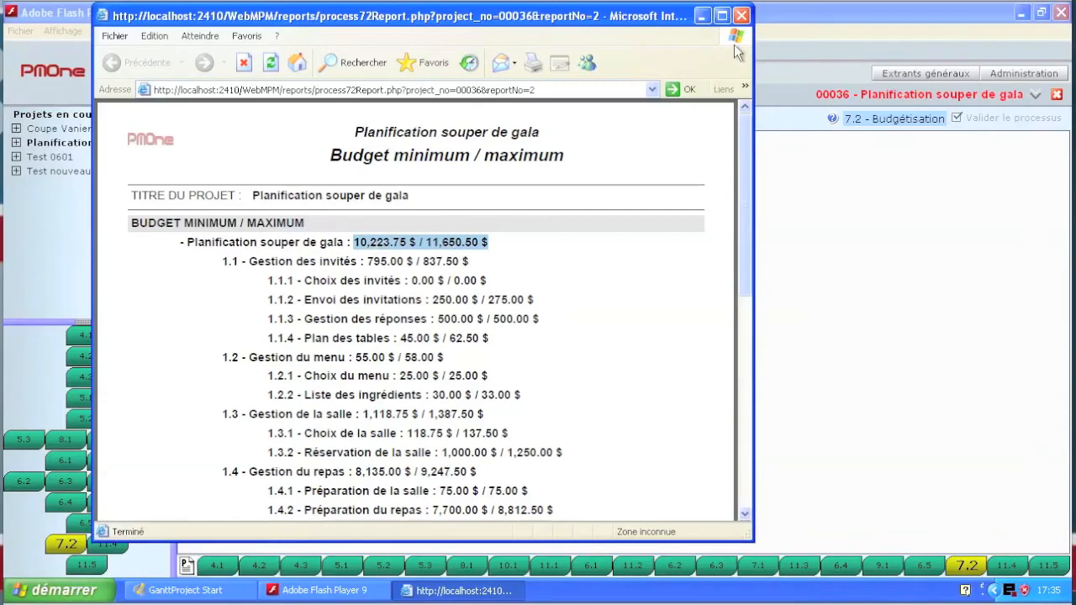
{"action": "left_click", "coordinate": [741, 15]}
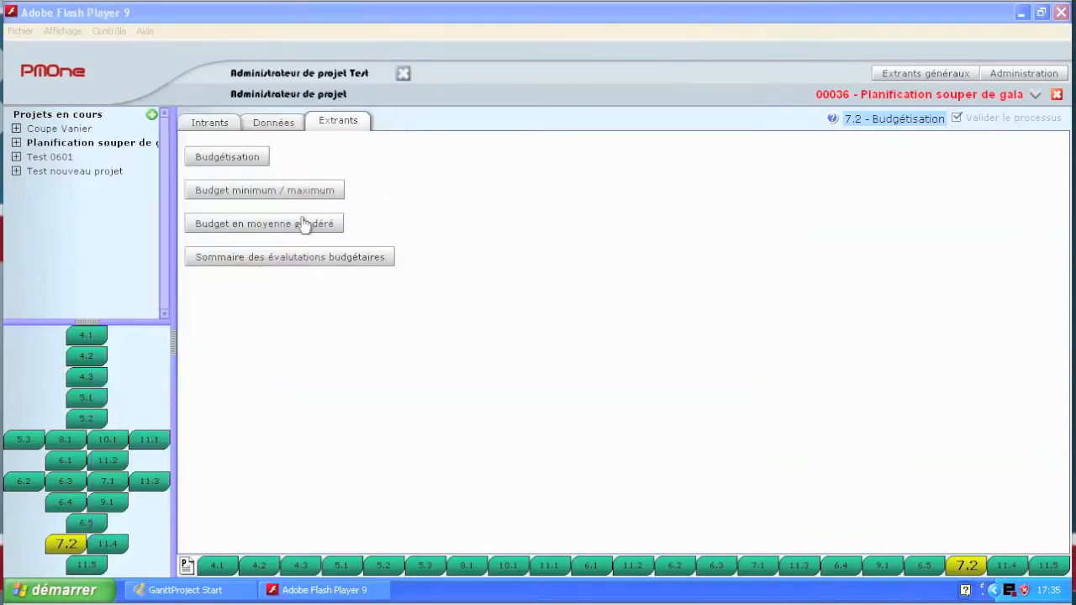
Step: Generate the Budget en moyenne pondéré report, highlight the Plan des tables amount, review the remaining activities through Post mortem, and close the report
{"action": "left_click", "coordinate": [227, 223]}
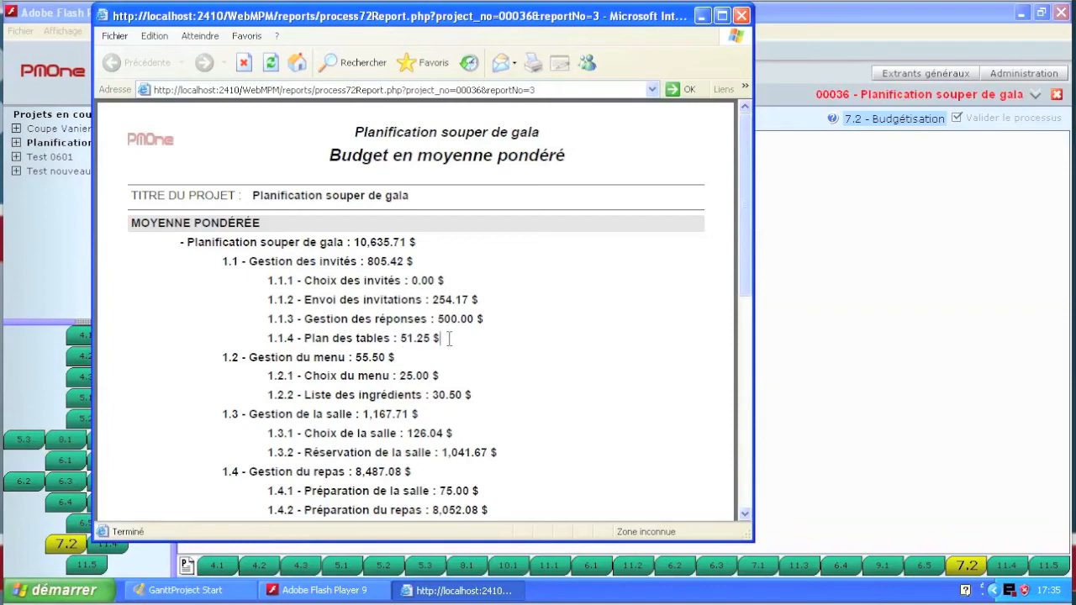
{"action": "left_click_drag", "start_coordinate": [449, 338], "coordinate": [400, 340]}
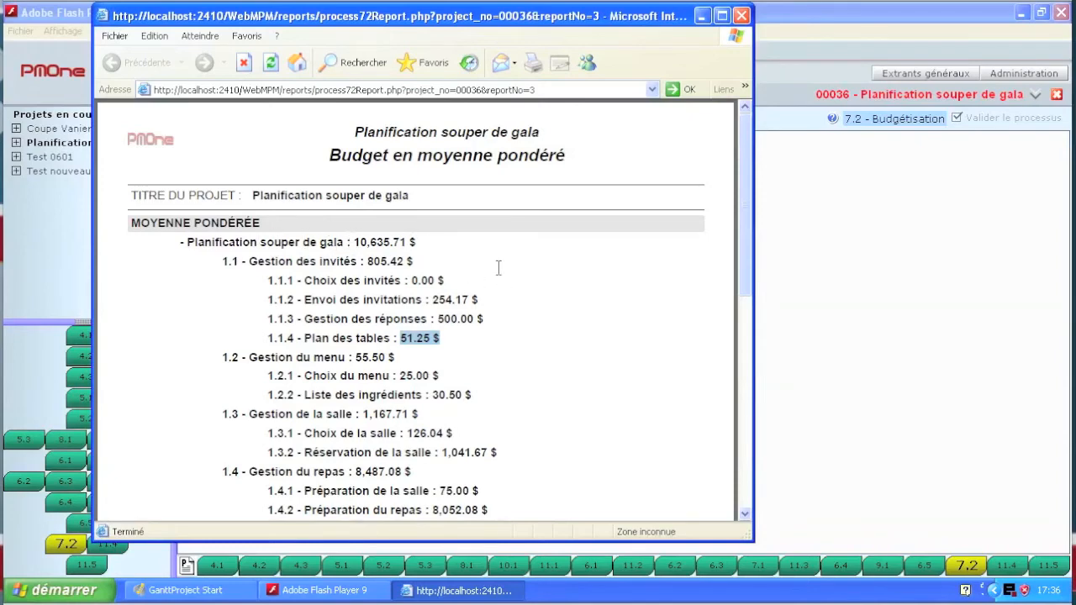
{"action": "scroll", "coordinate": [498, 267], "scroll_direction": "down", "scroll_amount": 4}
{"action": "scroll", "coordinate": [499, 267], "scroll_direction": "down", "scroll_amount": 4}
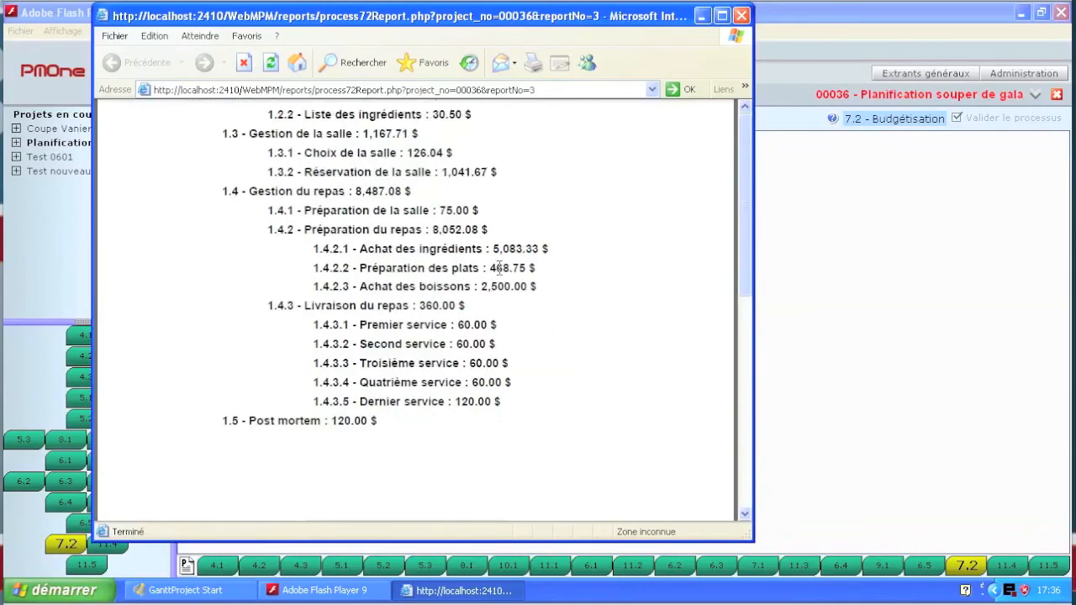
{"action": "scroll", "coordinate": [499, 269], "scroll_direction": "down", "scroll_amount": 4}
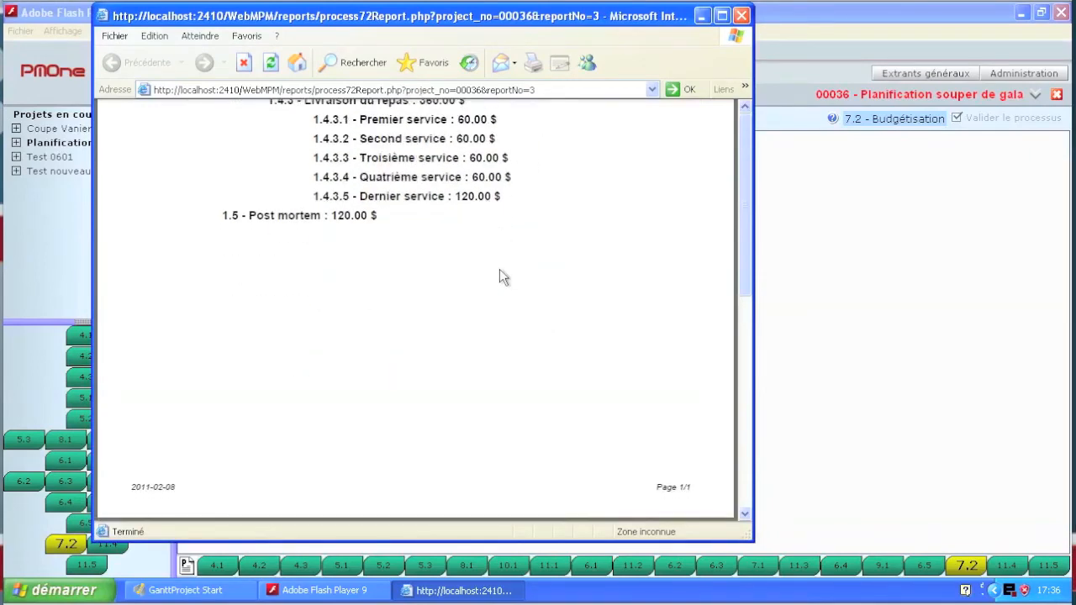
{"action": "left_click", "coordinate": [742, 15]}
Step: Generate the Sommaire des évaluations budgétaires report, review it through to the project's grand total, and close it to return to the 7.2 cost data
{"action": "left_click", "coordinate": [291, 266]}
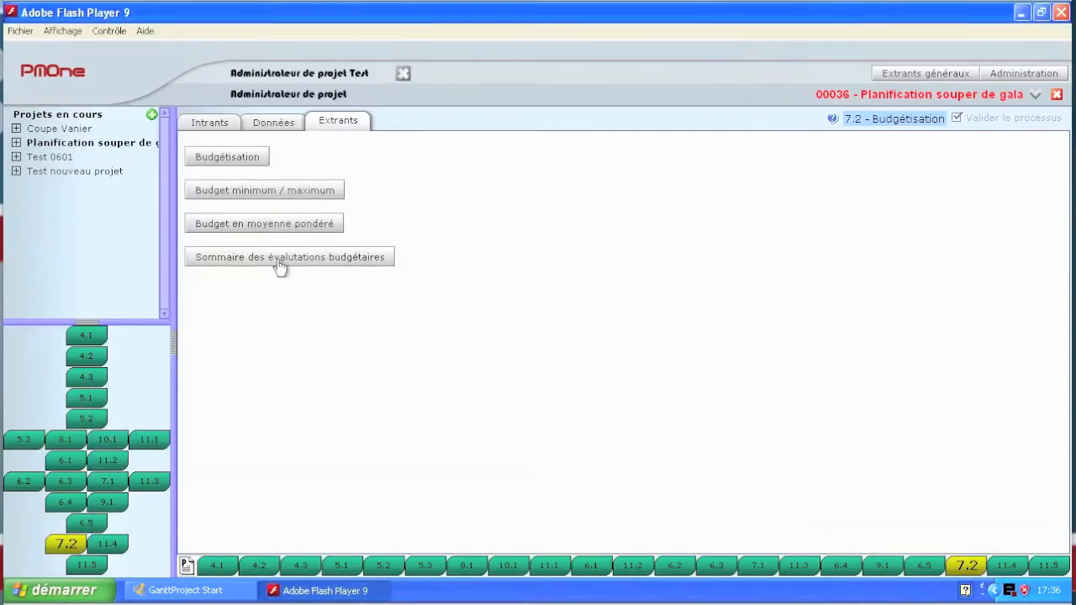
{"action": "left_click", "coordinate": [277, 265]}
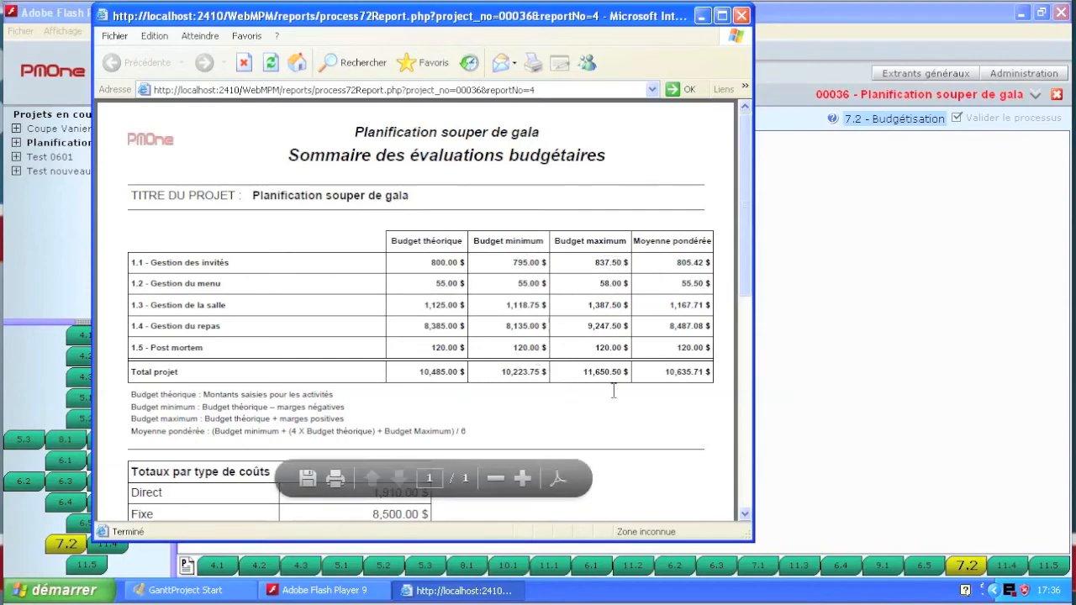
{"action": "scroll", "coordinate": [614, 391], "scroll_direction": "down", "scroll_amount": 2}
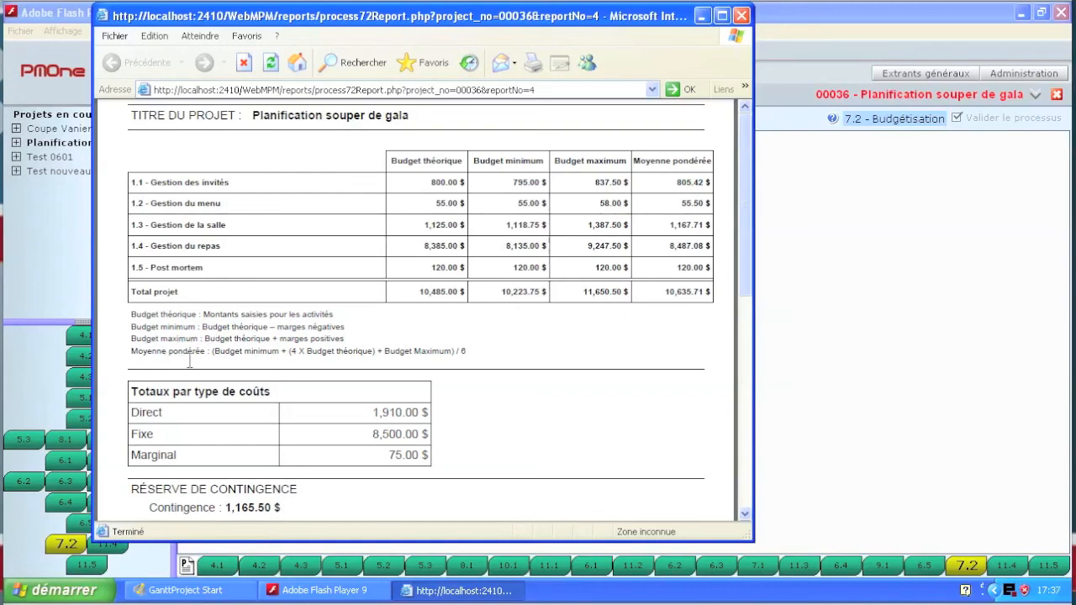
{"action": "scroll", "coordinate": [476, 363], "scroll_direction": "down", "scroll_amount": 3}
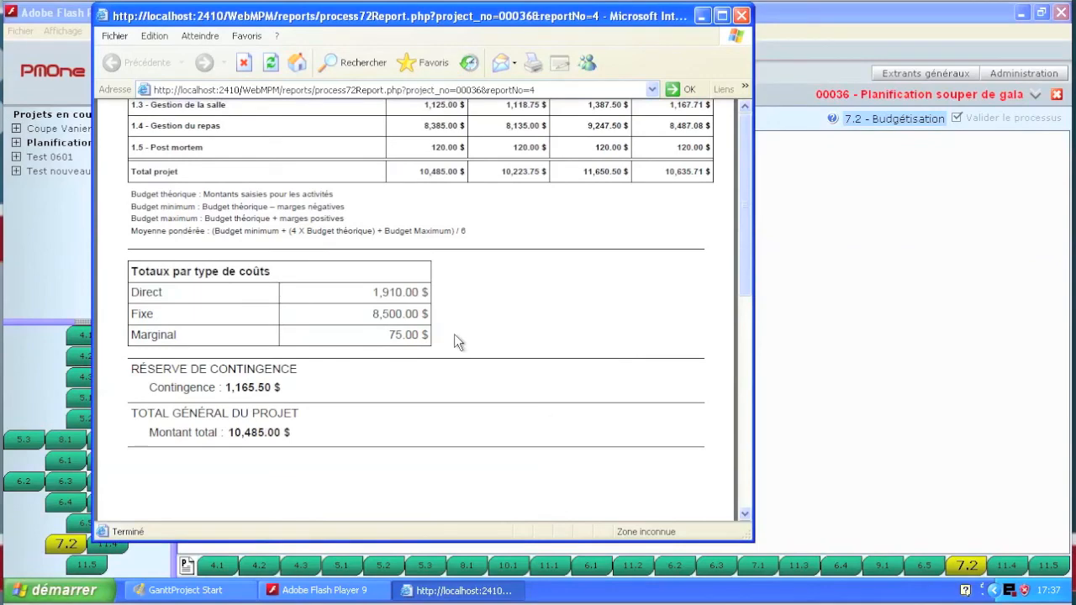
{"action": "mouse_move", "coordinate": [340, 375]}
{"action": "scroll", "coordinate": [327, 387], "scroll_direction": "up", "scroll_amount": 5}
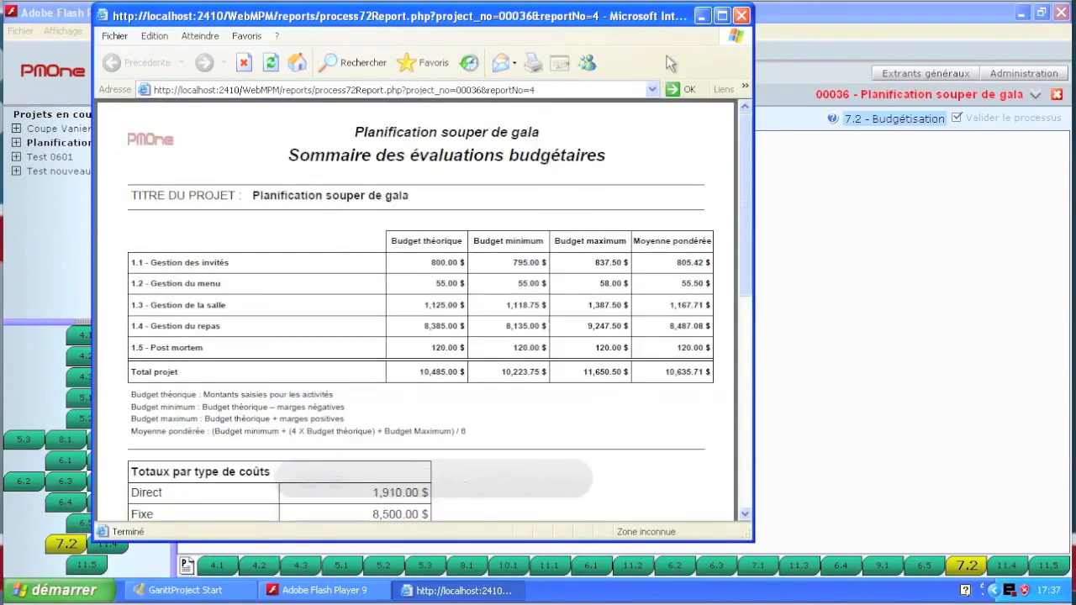
{"action": "left_click", "coordinate": [741, 15]}
{"action": "left_click", "coordinate": [275, 123]}
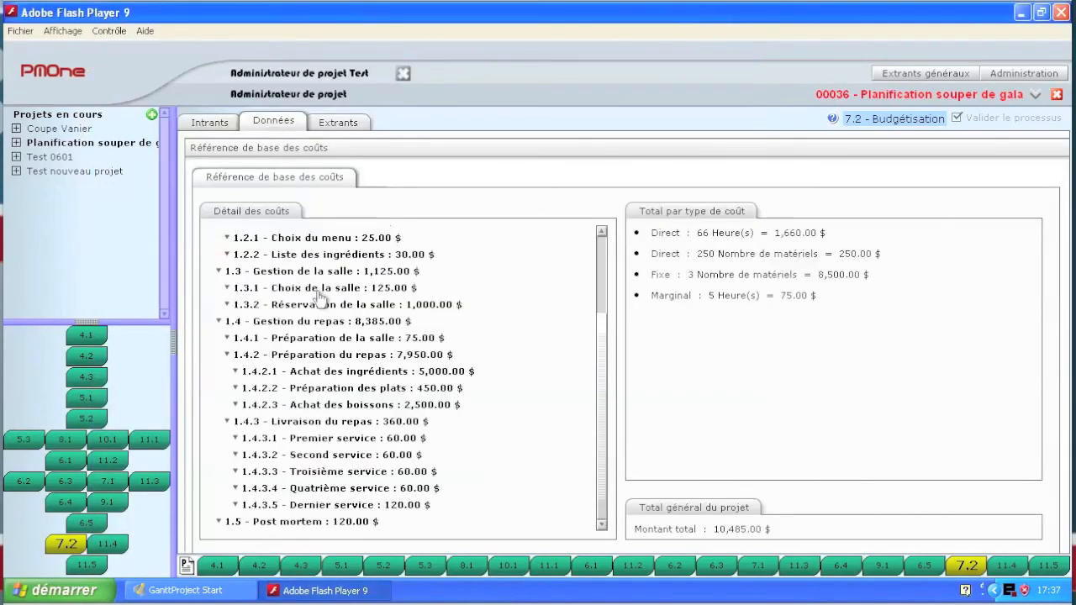